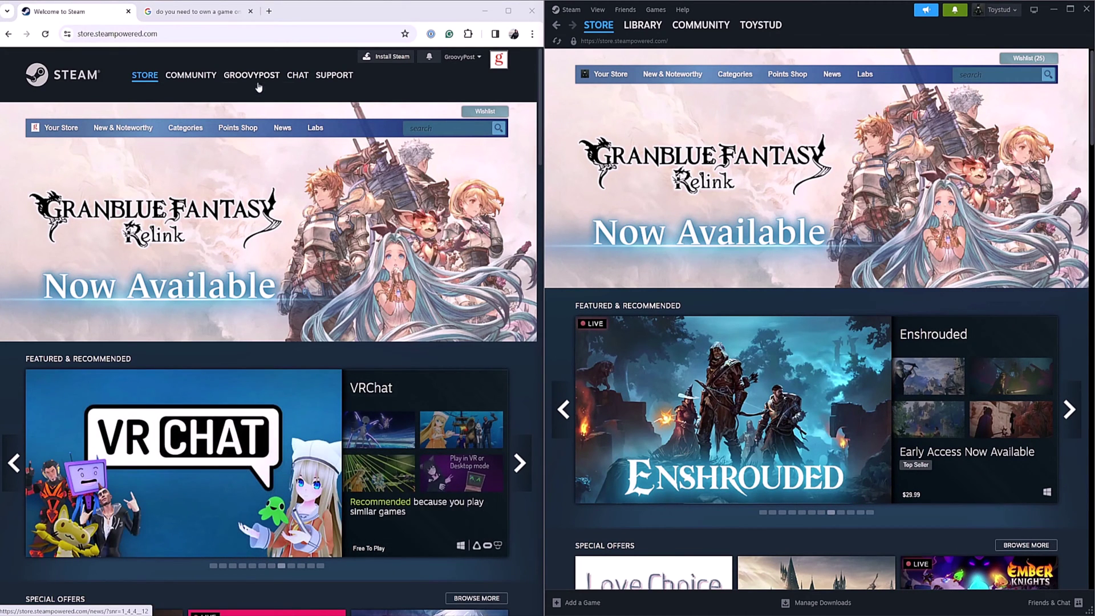
- Open the Friends page for the client account and for GroovyPost in the browser
mouse_move(254, 77)
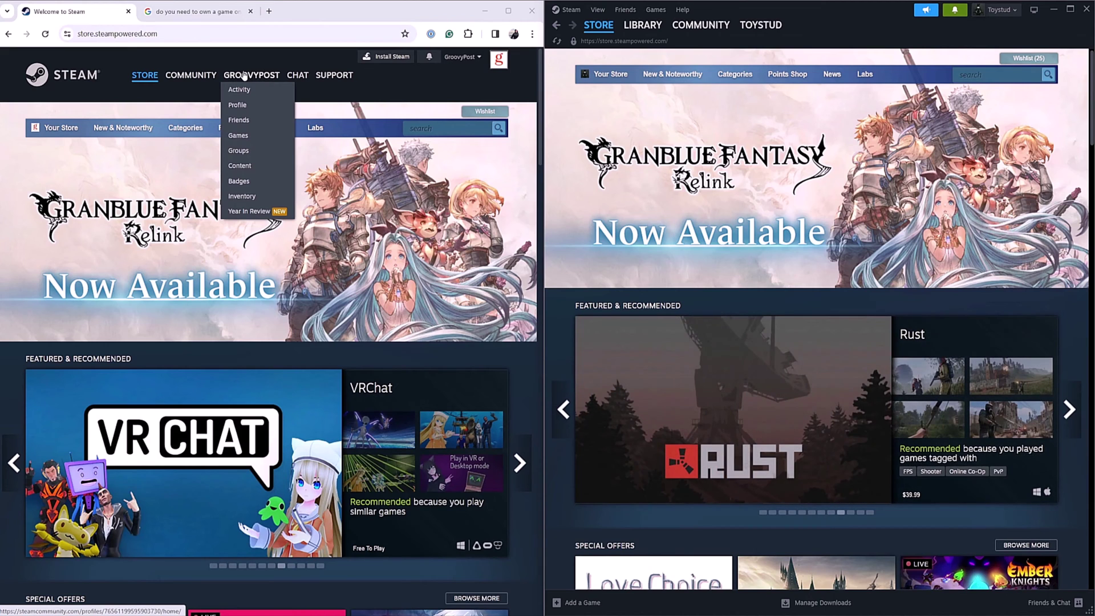
mouse_move(759, 26)
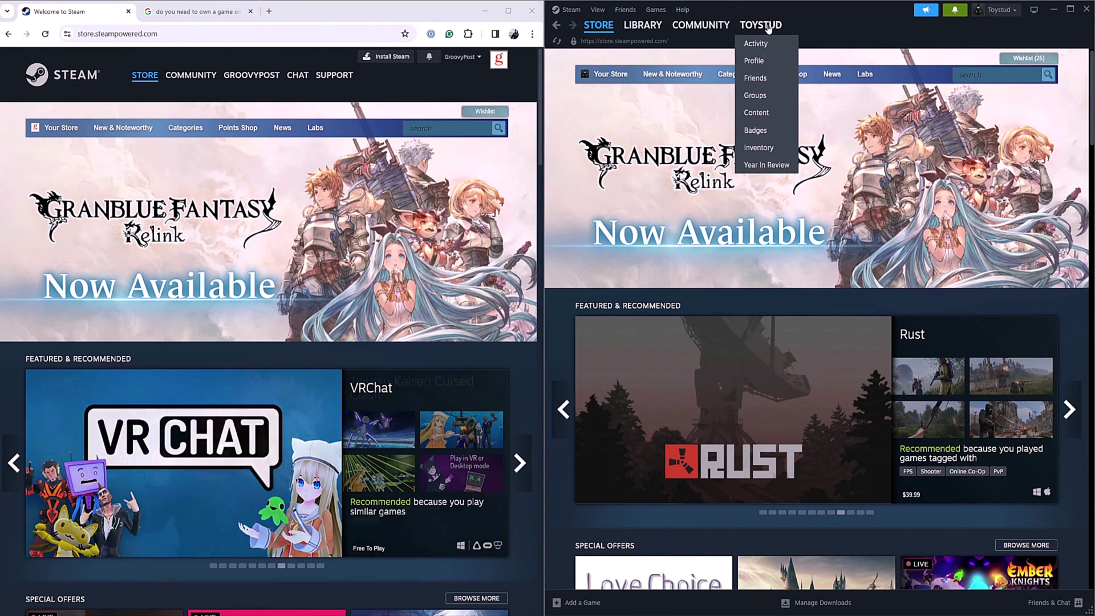
left_click(773, 83)
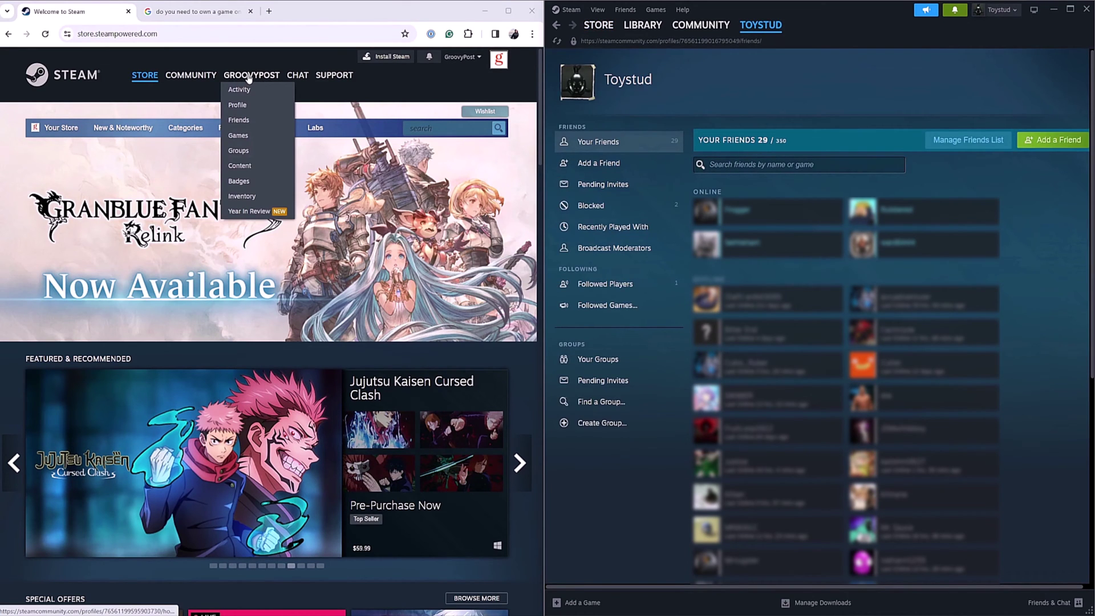
left_click(246, 120)
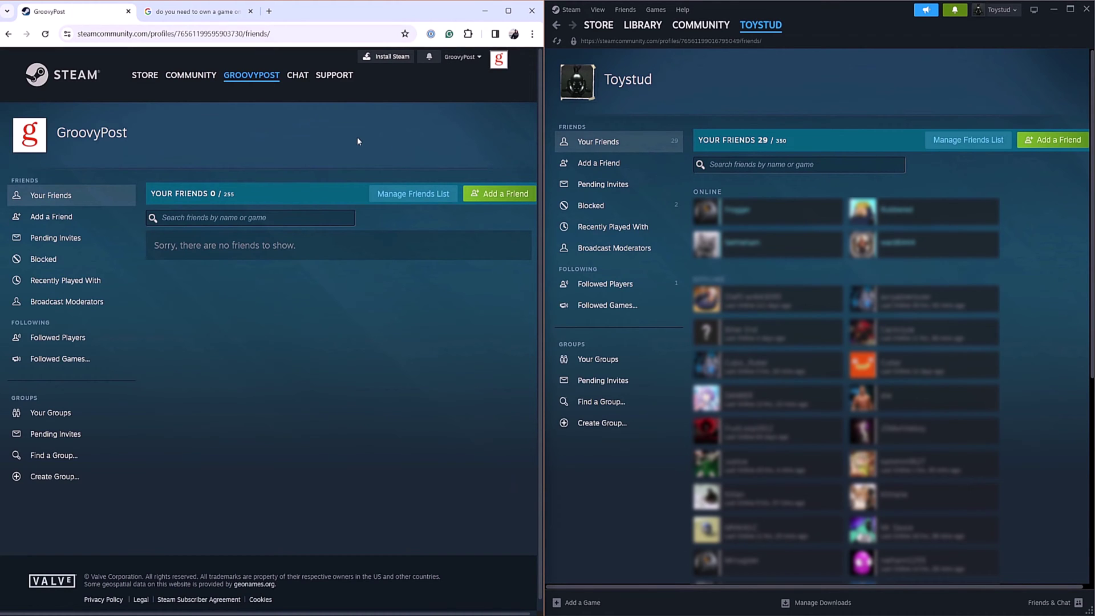
- Highlight the client and GroovyPost profile names to compare the two accounts
left_click_drag(655, 81, 608, 89)
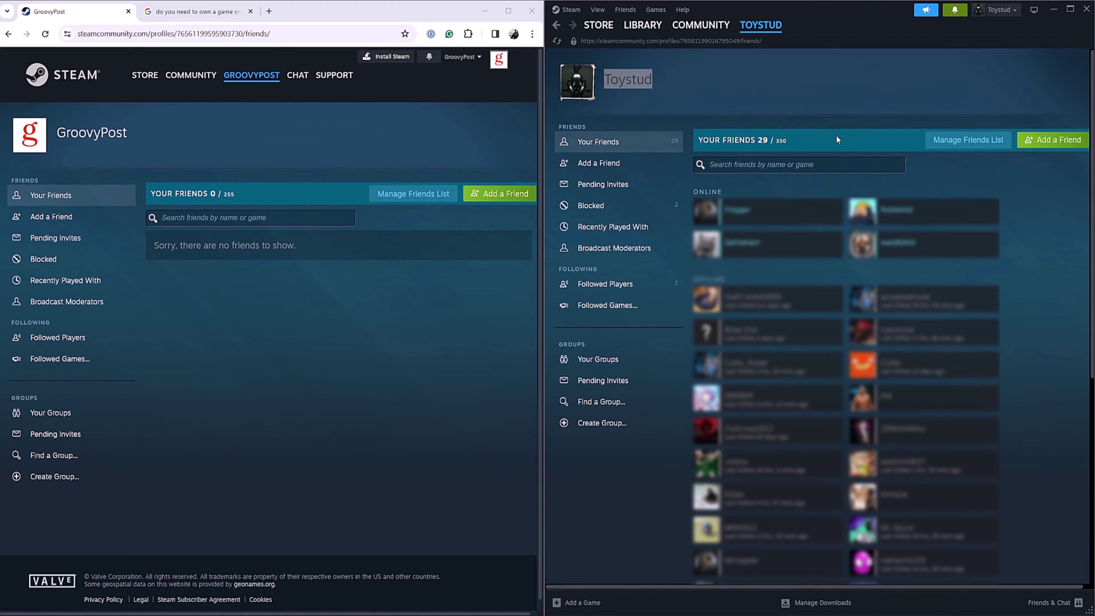
left_click_drag(131, 137, 56, 136)
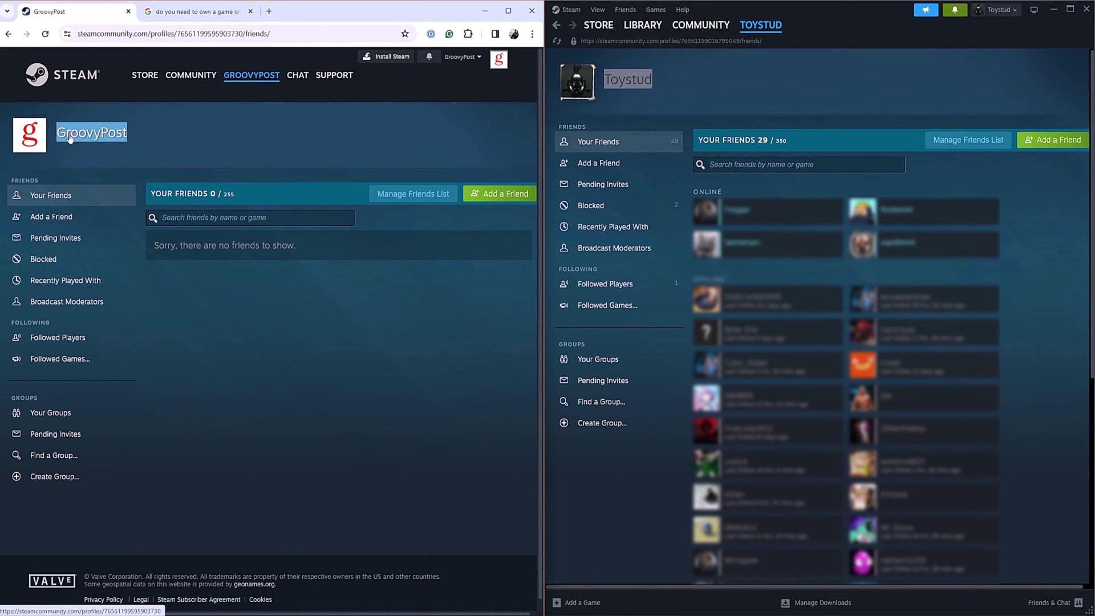
left_click(254, 135)
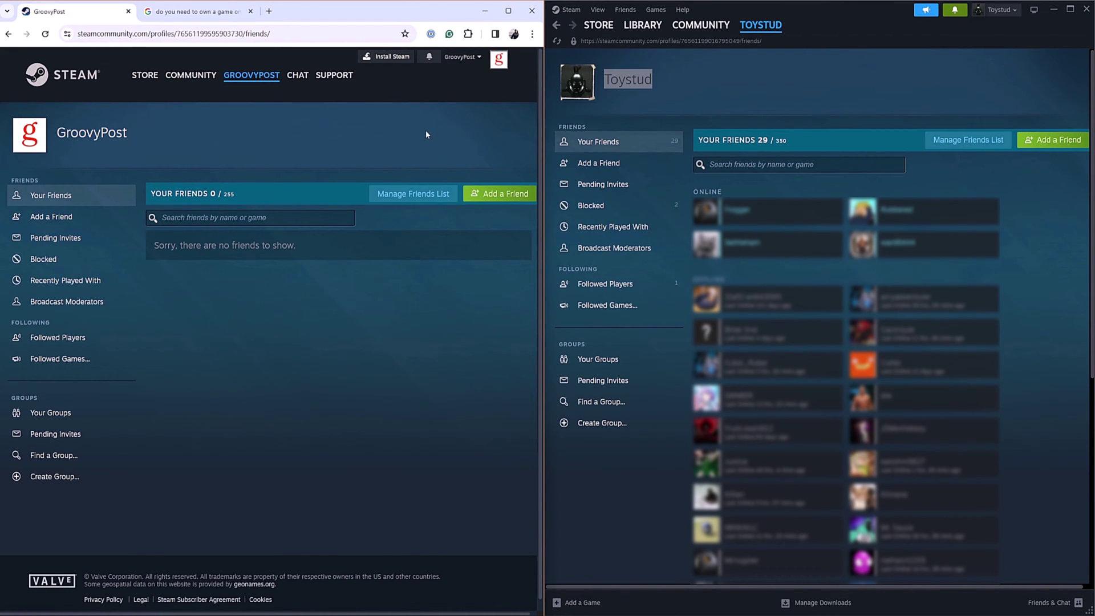
- Show the Add a Friend page on both accounts, highlighting GroovyPost's friend code
left_click(79, 221)
left_click(641, 165)
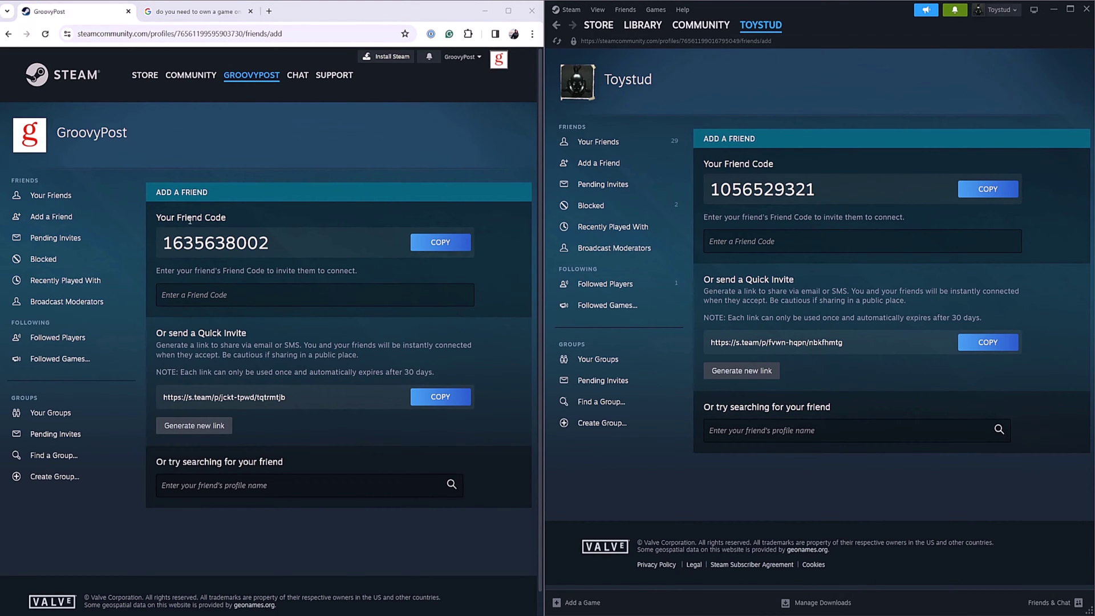
left_click_drag(272, 245, 162, 244)
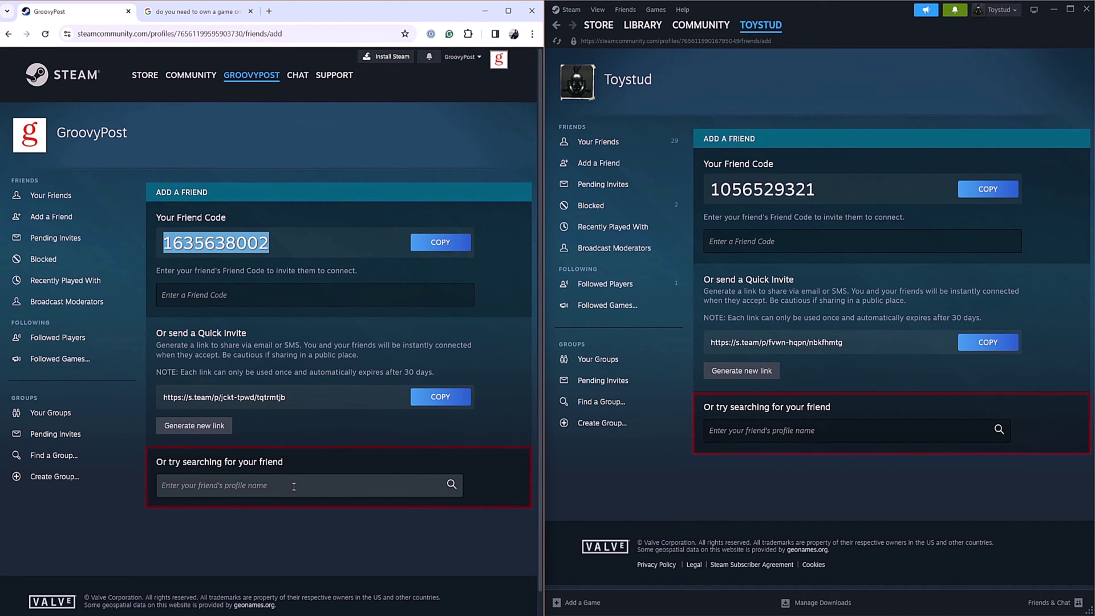
left_click(318, 161)
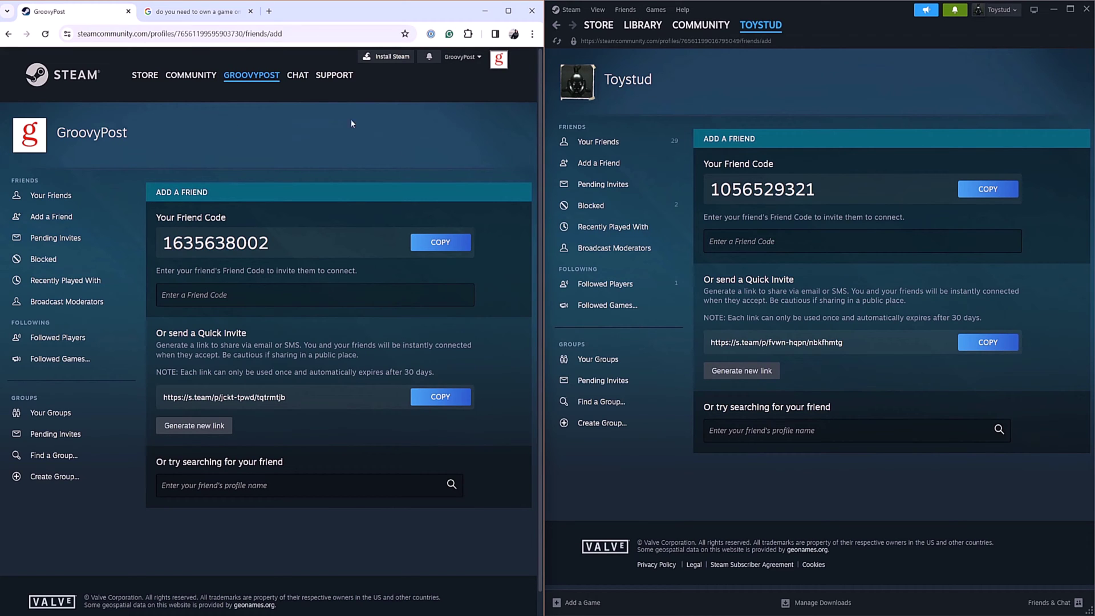
- Copy GroovyPost's friend code and select the client's Enter a Friend Code box
left_click_drag(153, 134, 55, 133)
left_click(653, 85)
left_click_drag(653, 86, 603, 81)
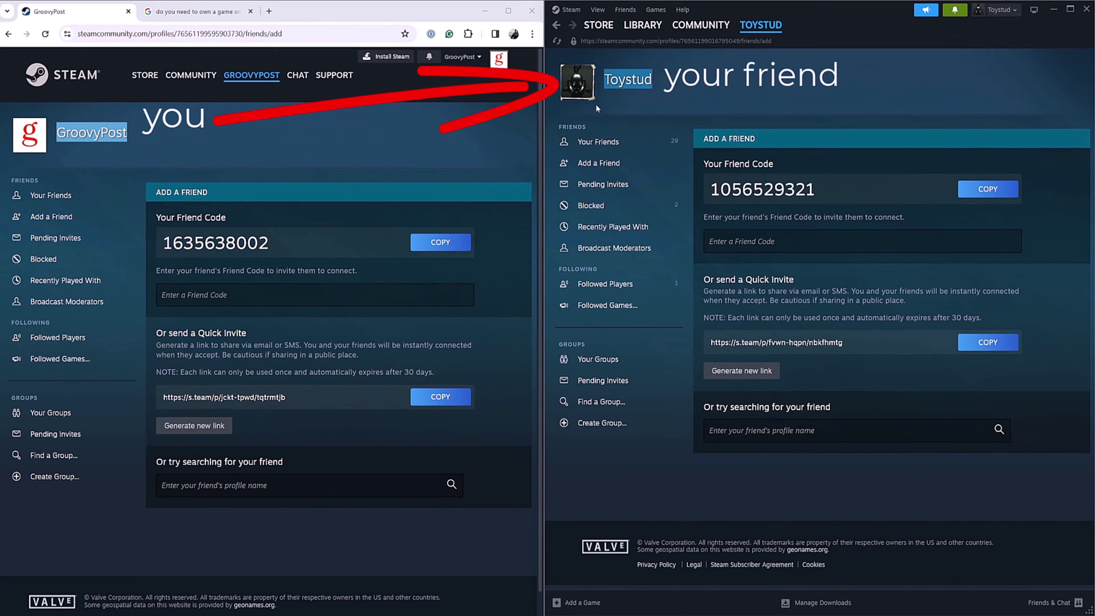
left_click(431, 246)
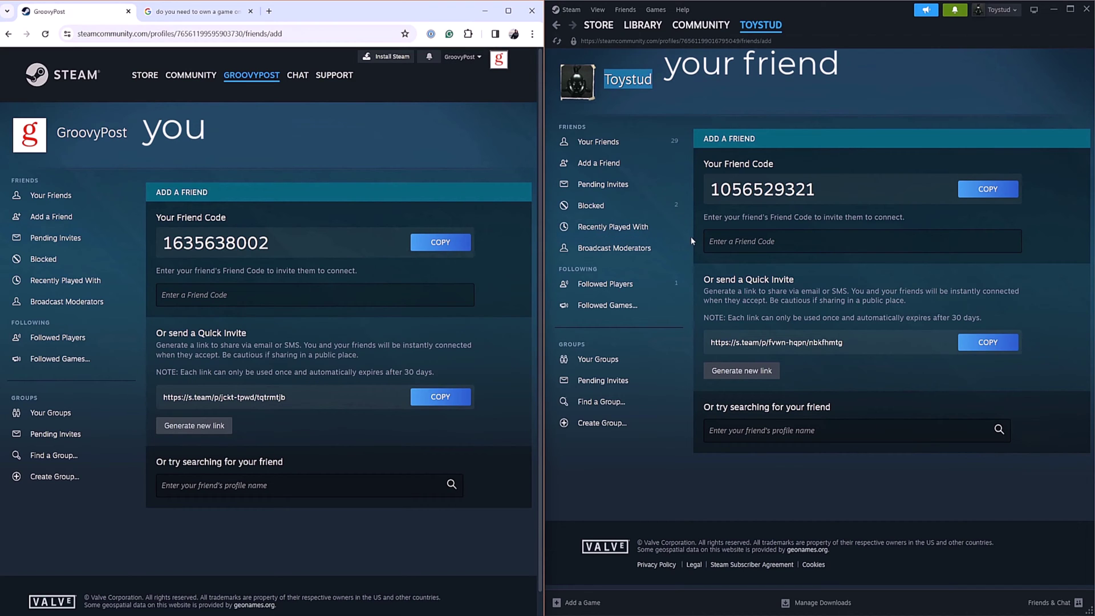
left_click(726, 241)
left_click(726, 241)
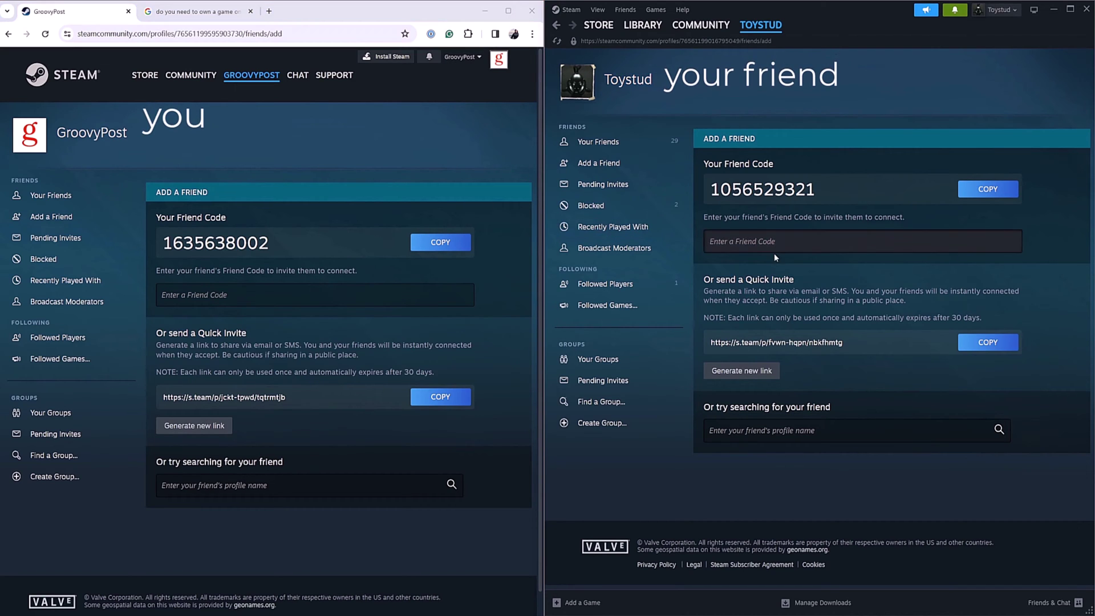
- Paste GroovyPost's friend code into the client's box and send GroovyPost a friend invite
right_click(784, 244)
left_click(799, 252)
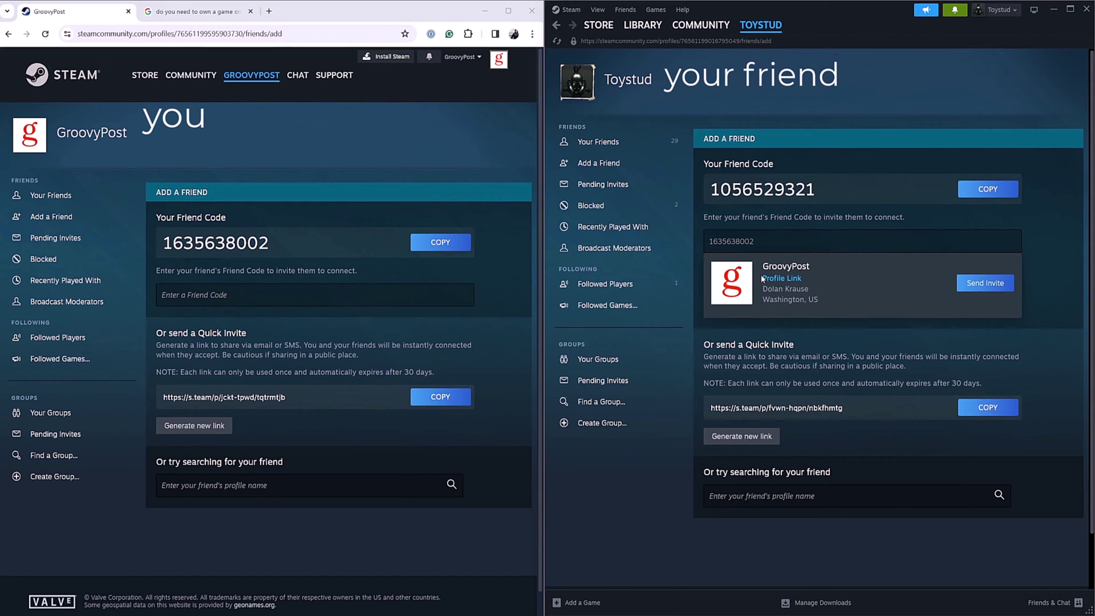
left_click(1008, 292)
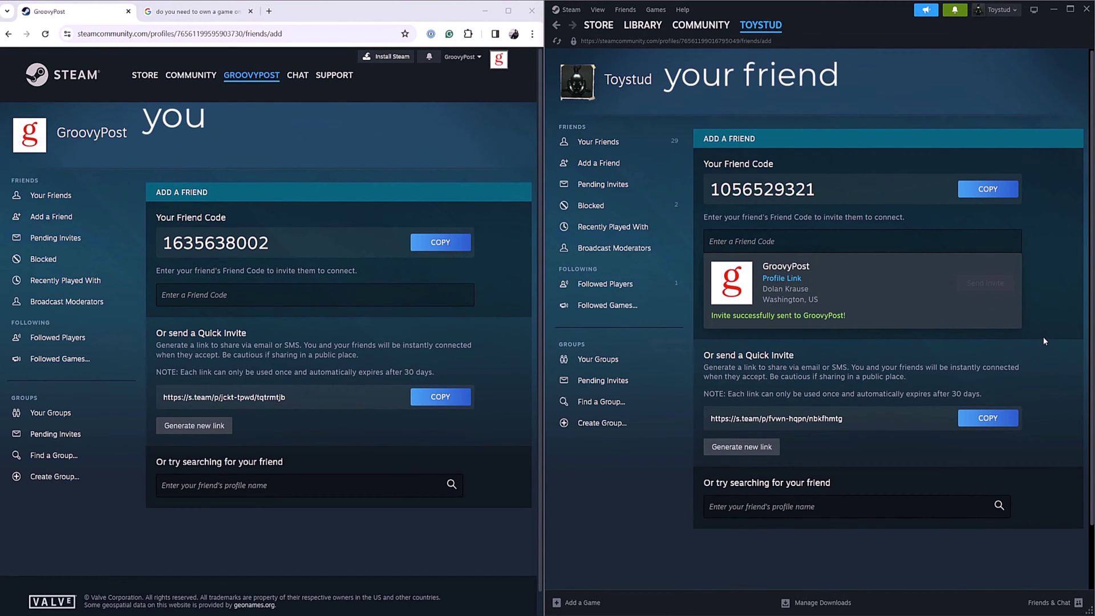
left_click_drag(655, 80, 609, 86)
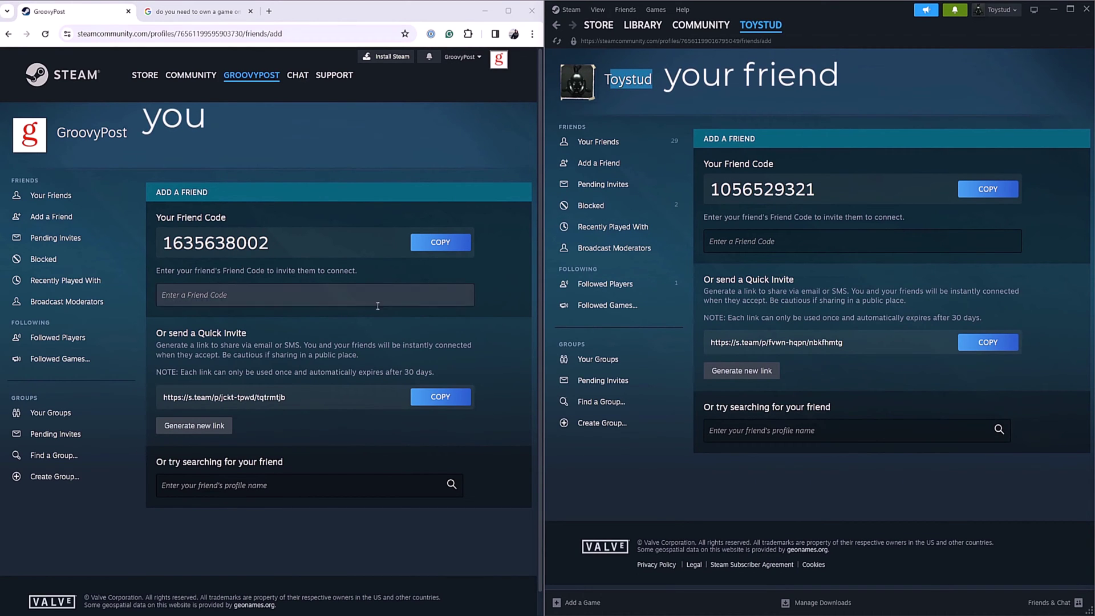
- Search profile names for 'GroovyPost', confirm the sent invite, and go back to Add a Friend
left_click(666, 82)
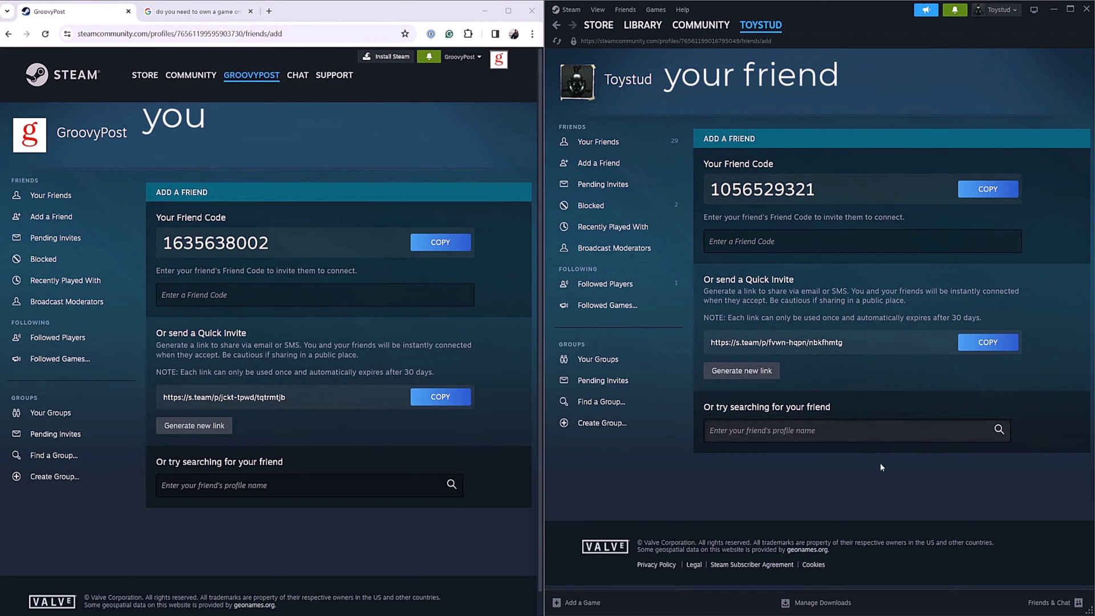
type("Groo")
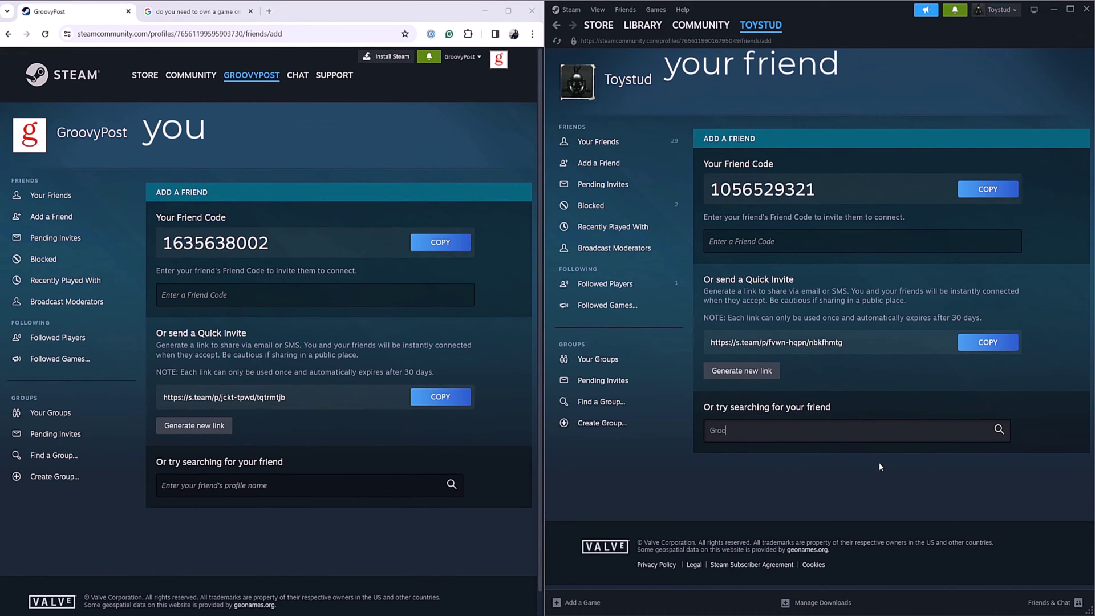
type("vyPost")
key("Return")
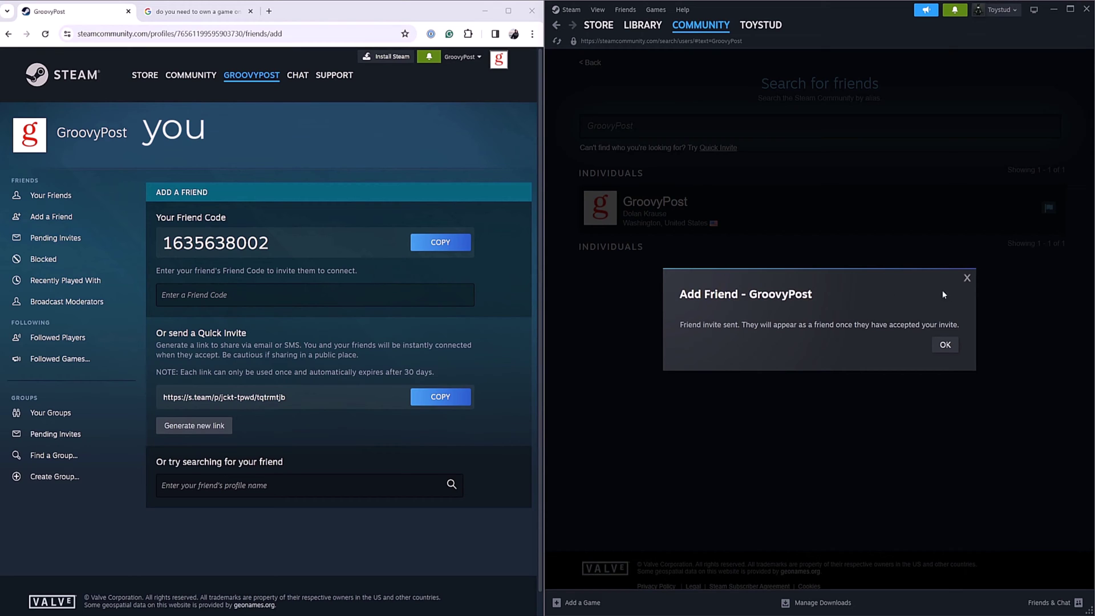
left_click(945, 345)
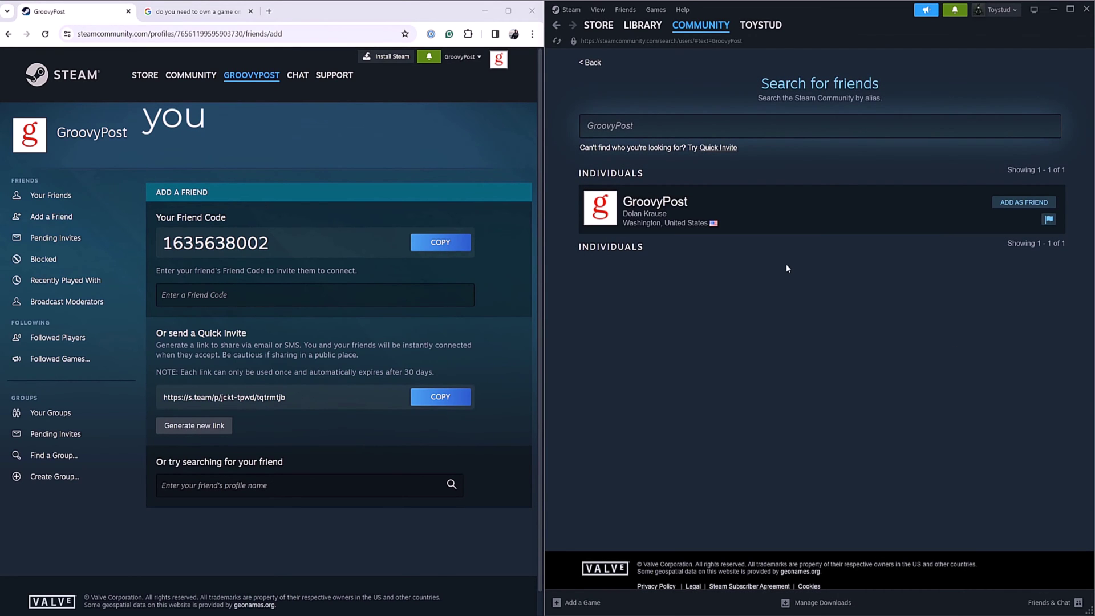
left_click(593, 62)
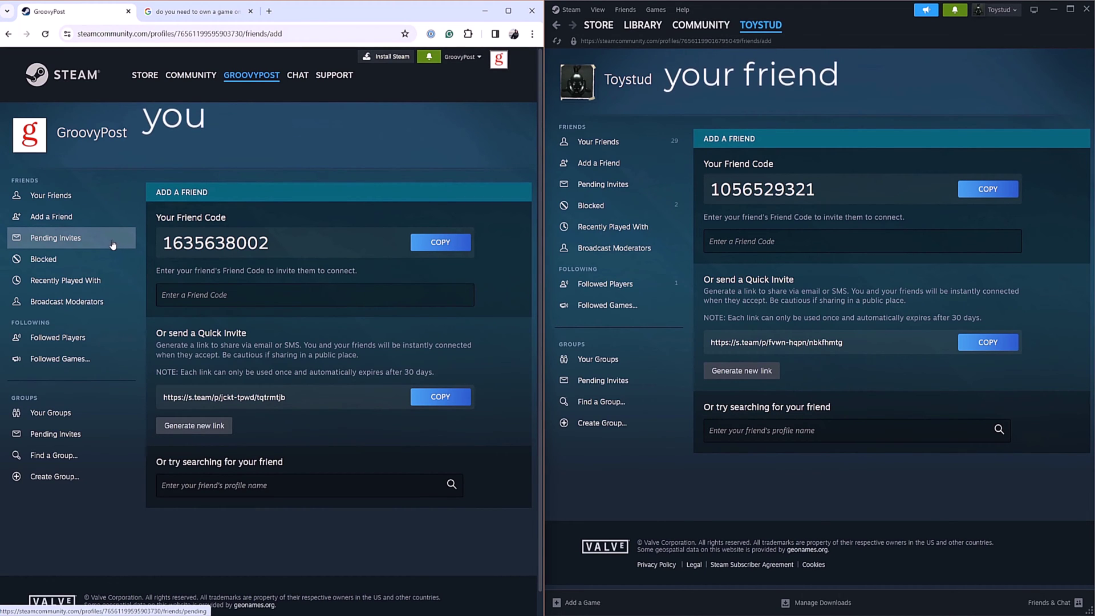
- Accept the pending invite on GroovyPost and view its friends list, now showing one friend
left_click(112, 245)
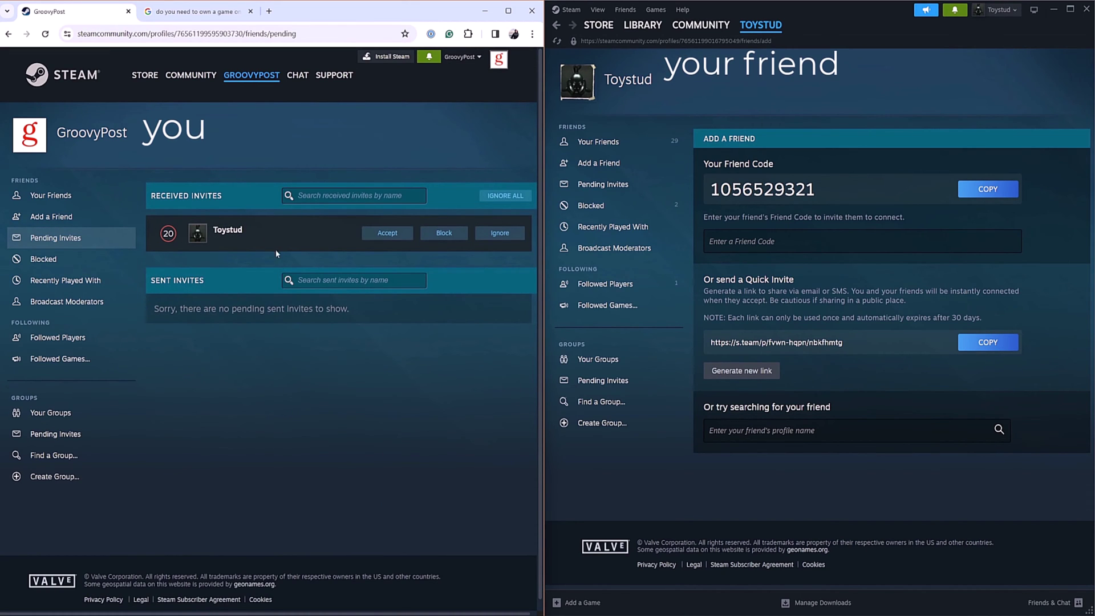
left_click(398, 238)
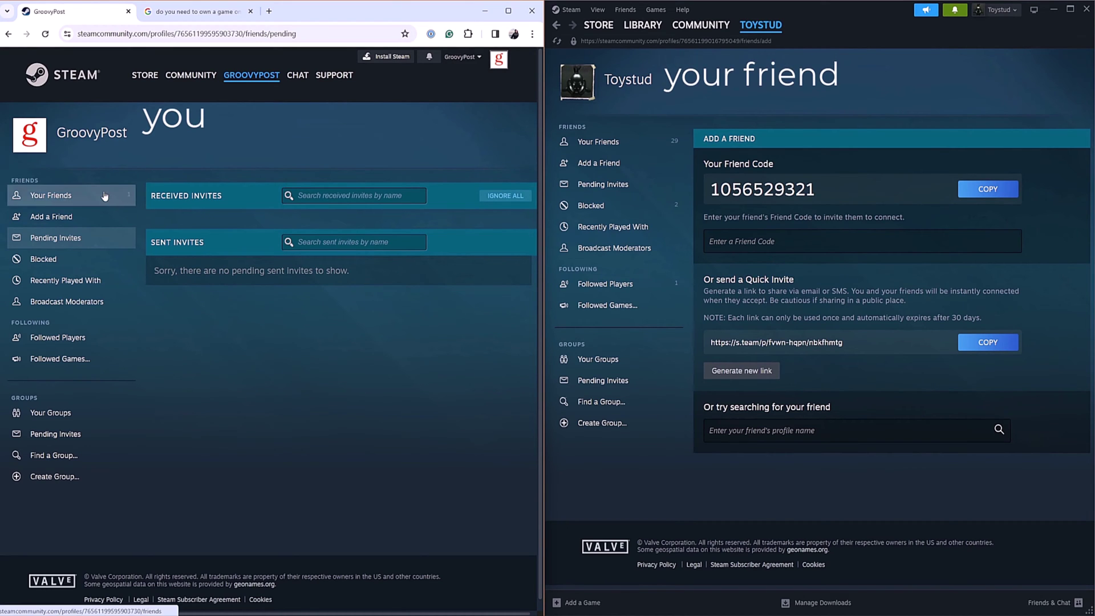
left_click(108, 200)
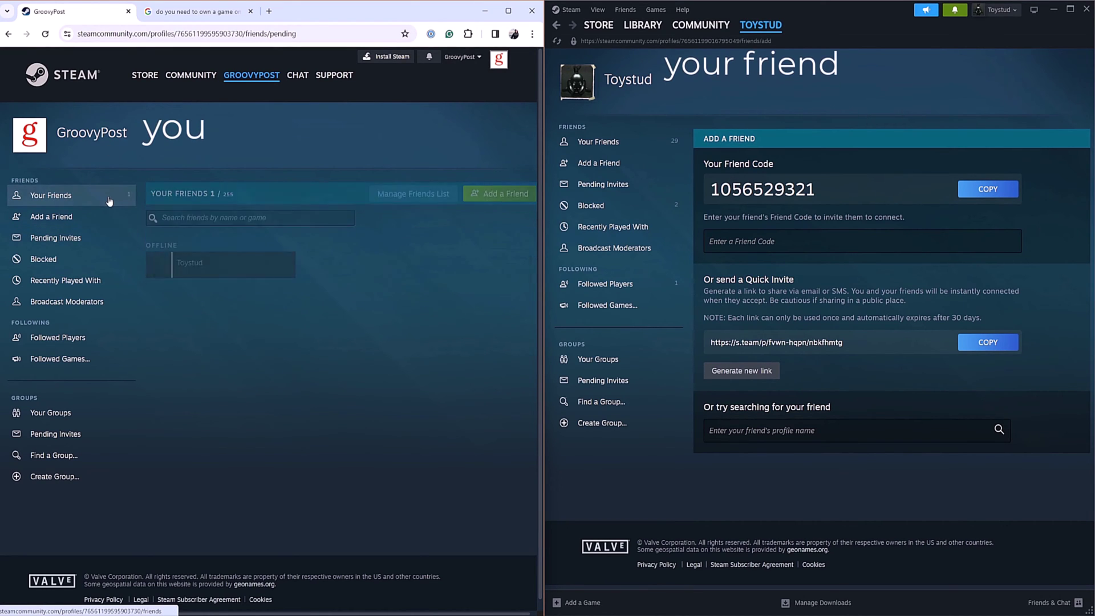
mouse_move(207, 276)
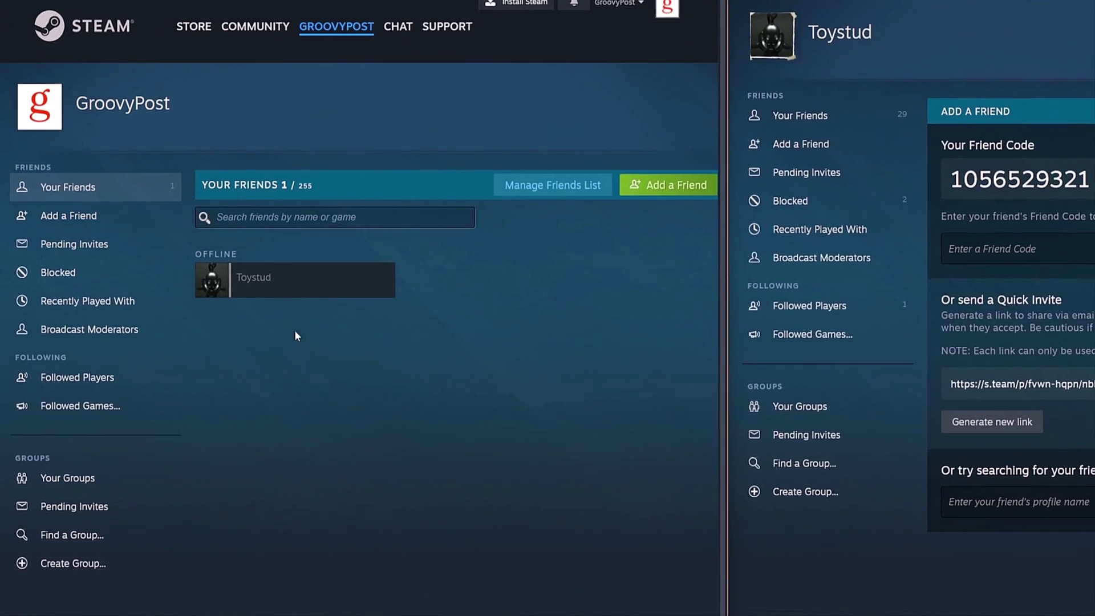
mouse_move(290, 288)
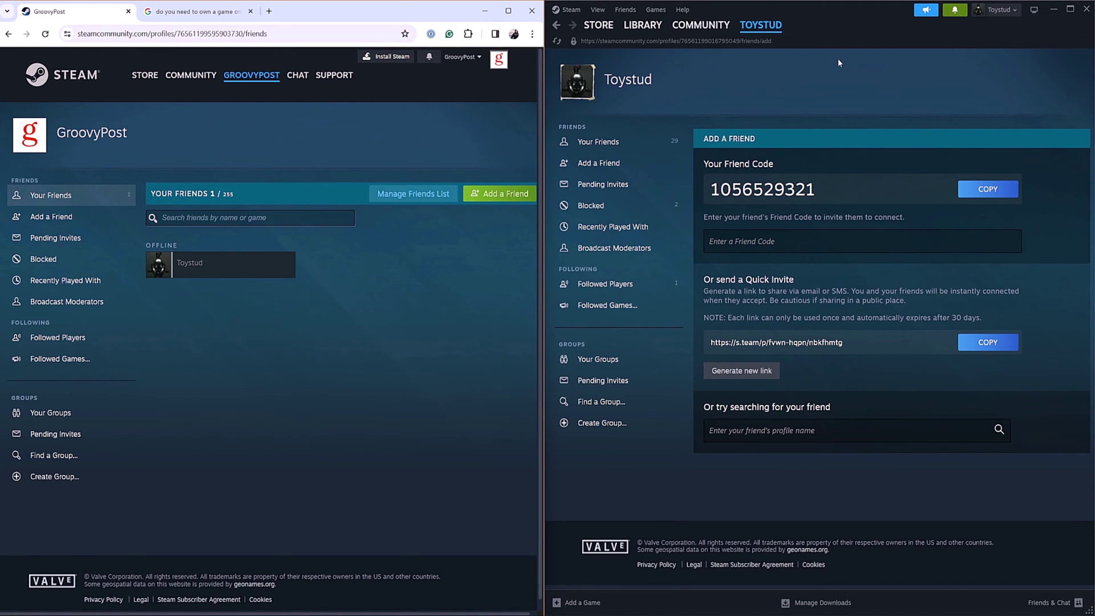
- Restore the Steam client to a floating window and choose Friends > View Friends List
left_click_drag(802, 8, 443, 3)
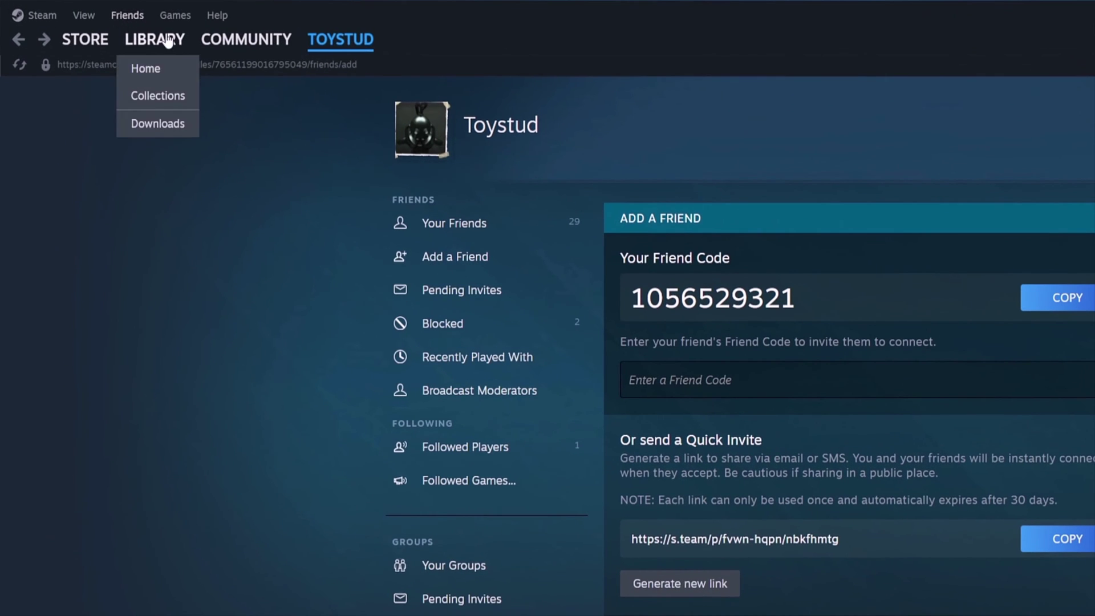
left_click(131, 17)
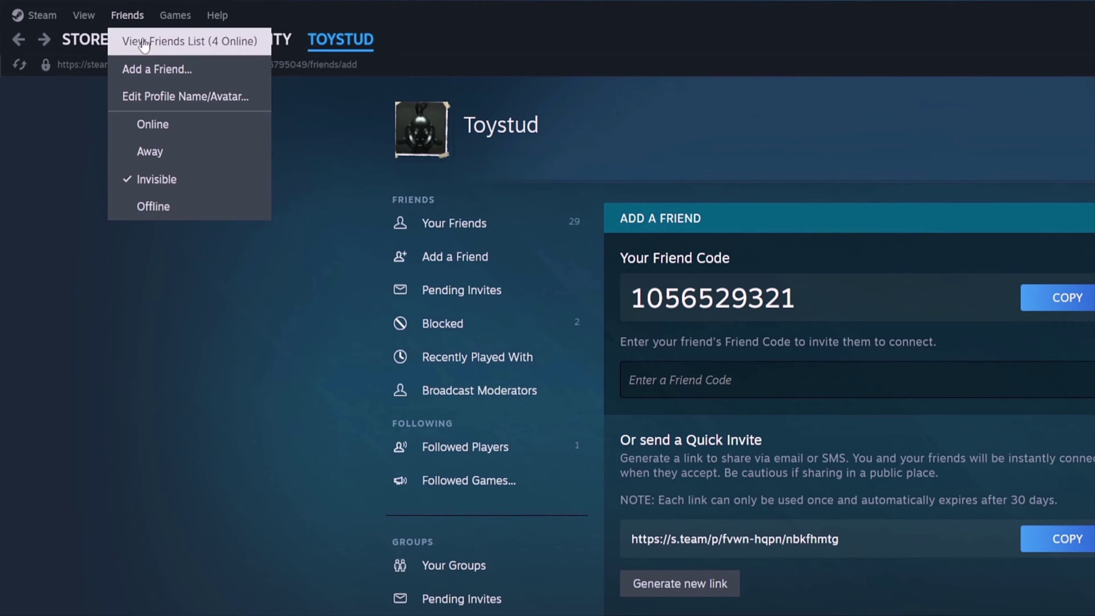
left_click(155, 55)
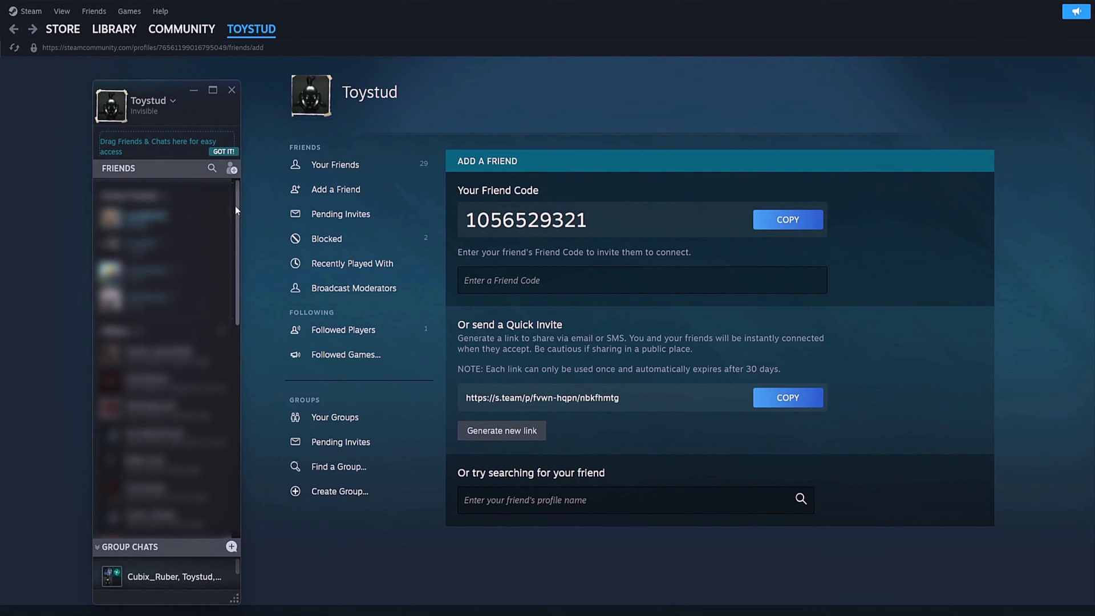
- Open a chat with the new friend from the friends list and send 'hello'
scroll(235, 220, "down", 1)
scroll(235, 219, "down", 10)
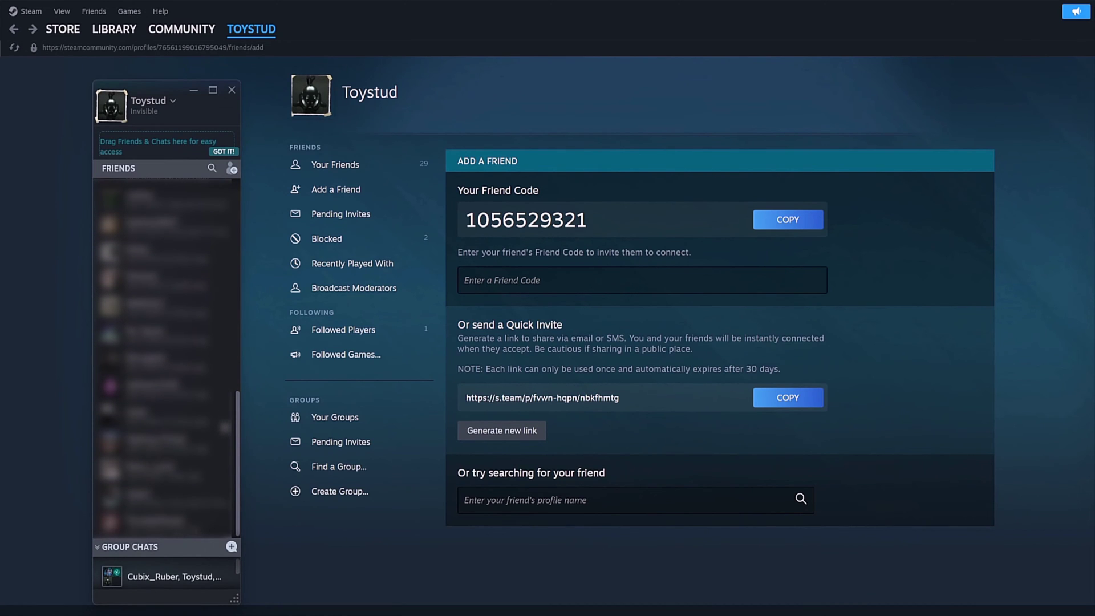
scroll(166, 358, "up", 5)
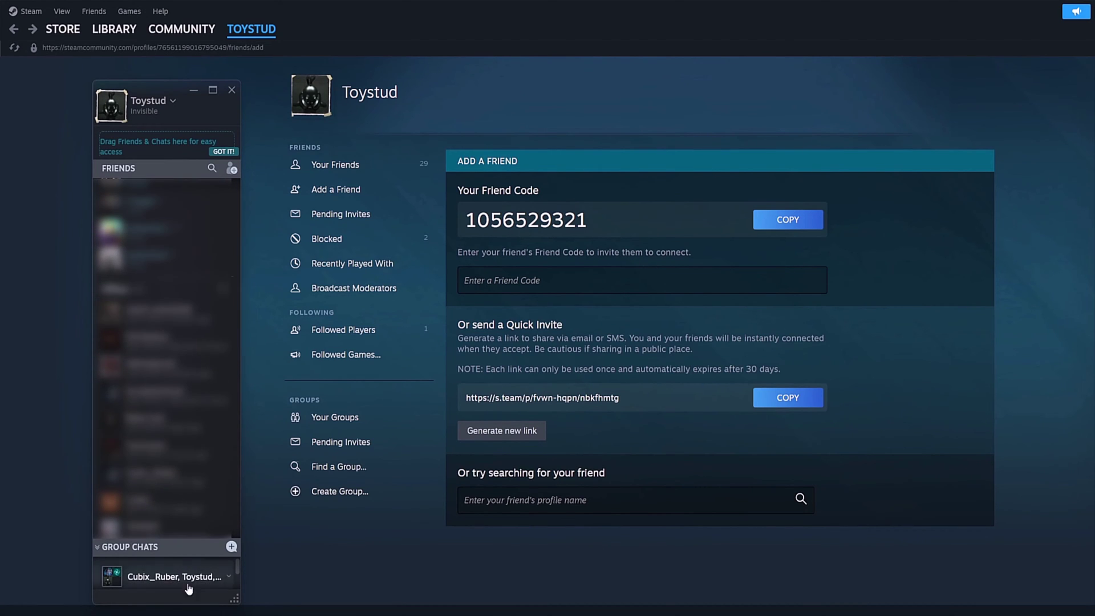
mouse_move(238, 568)
left_mouse_down()
mouse_move(237, 587)
mouse_move(238, 565)
left_mouse_up()
scroll(166, 342, "up", 2)
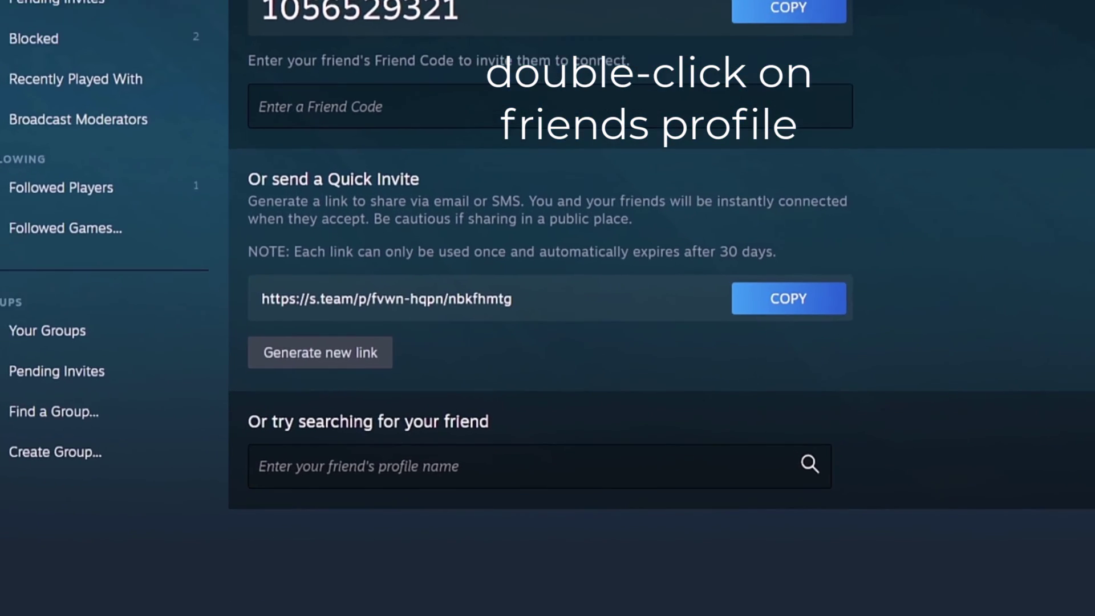
double_click(111, 243)
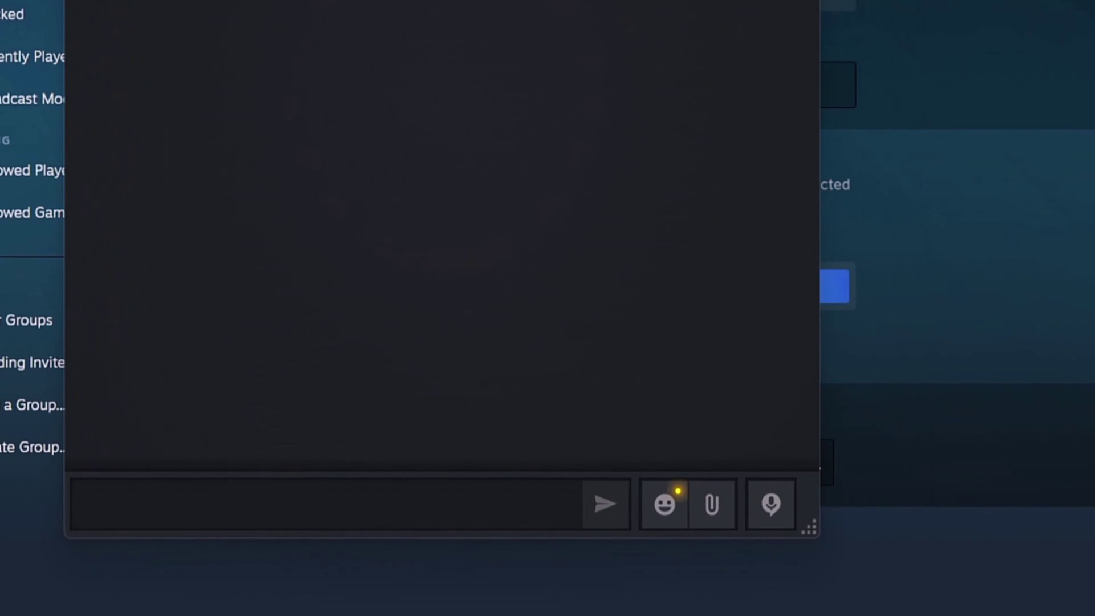
type("hello")
key("BackSpace")
type("lo")
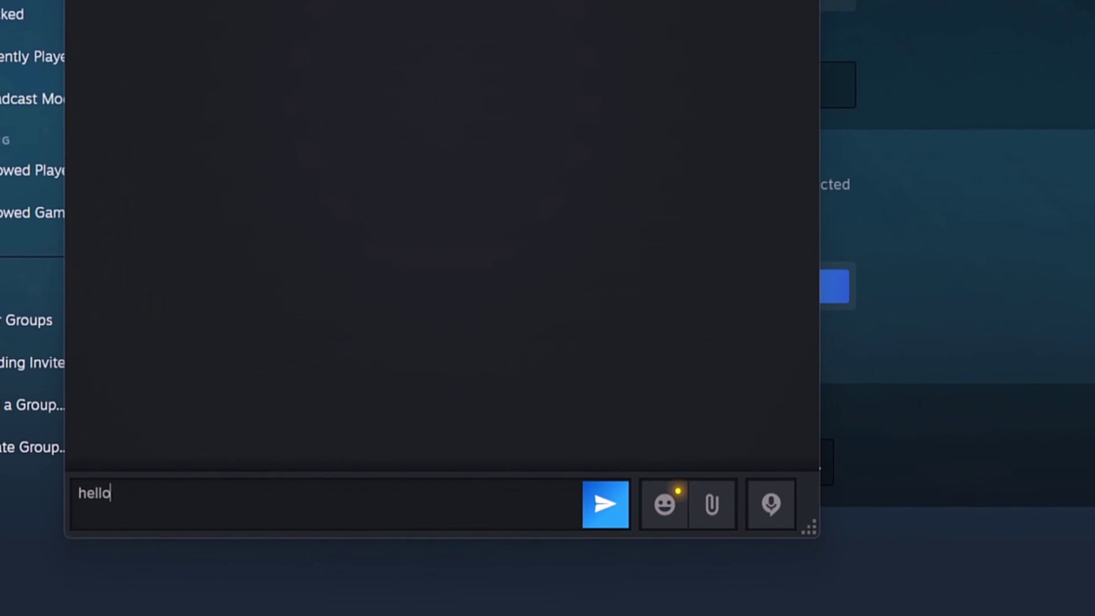
key("Return")
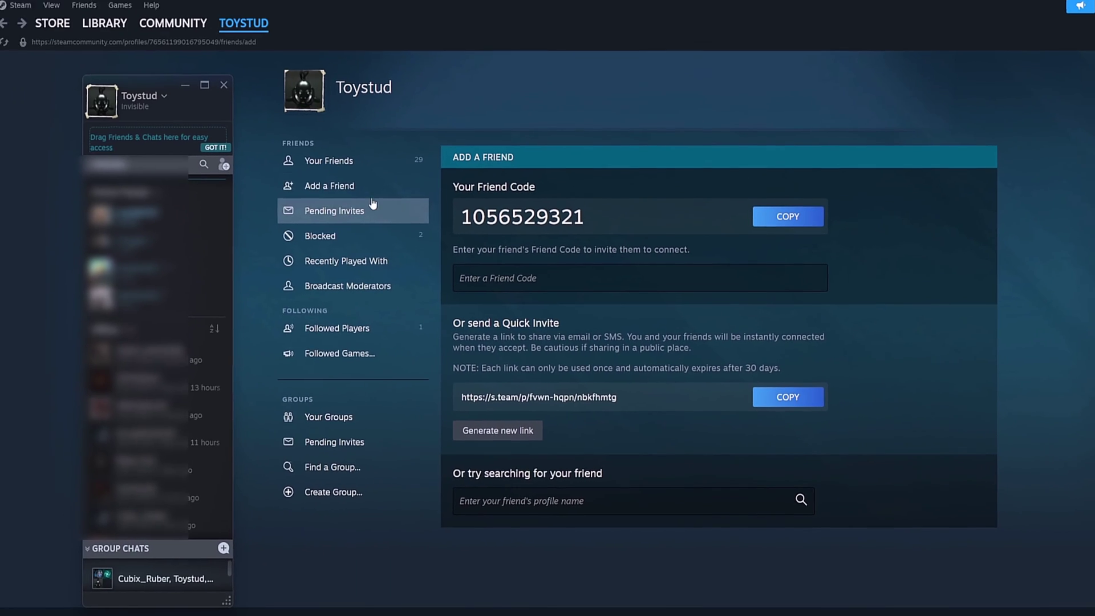
left_click(174, 102)
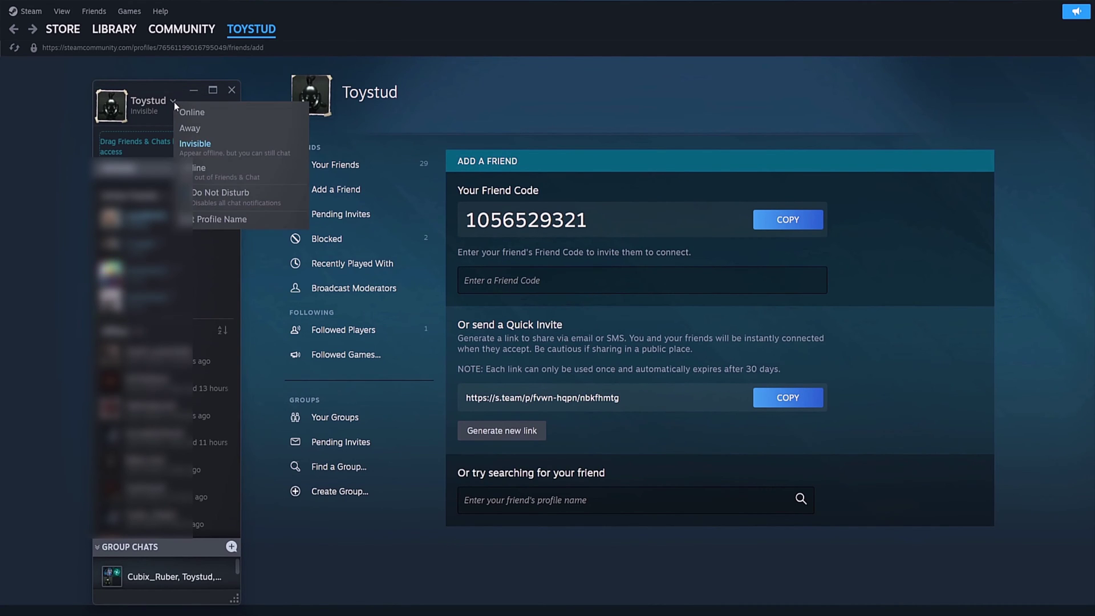
left_click(251, 114)
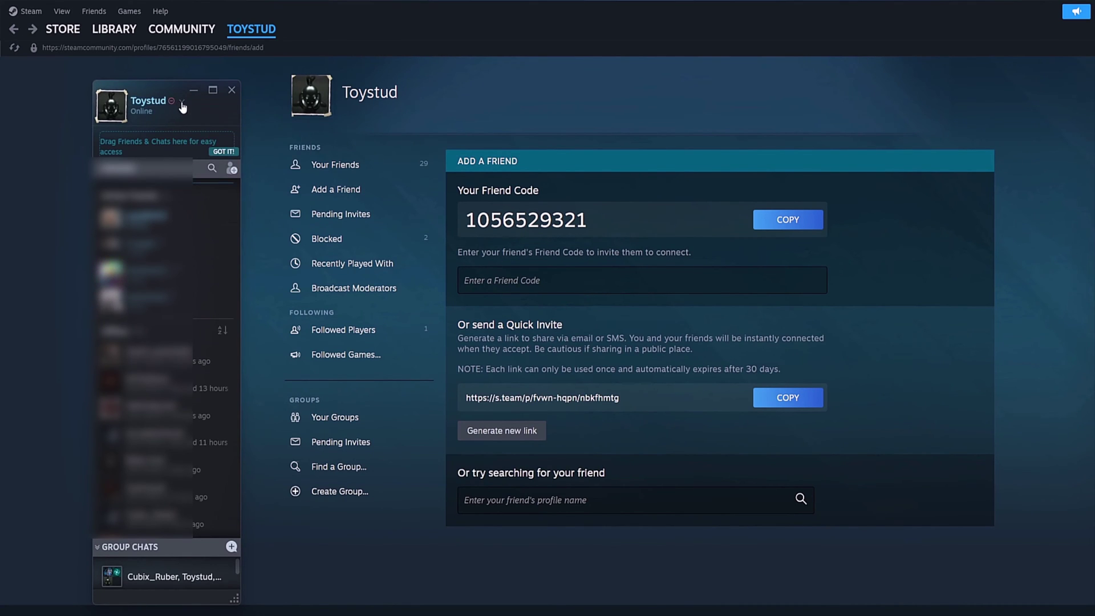
left_click(182, 101)
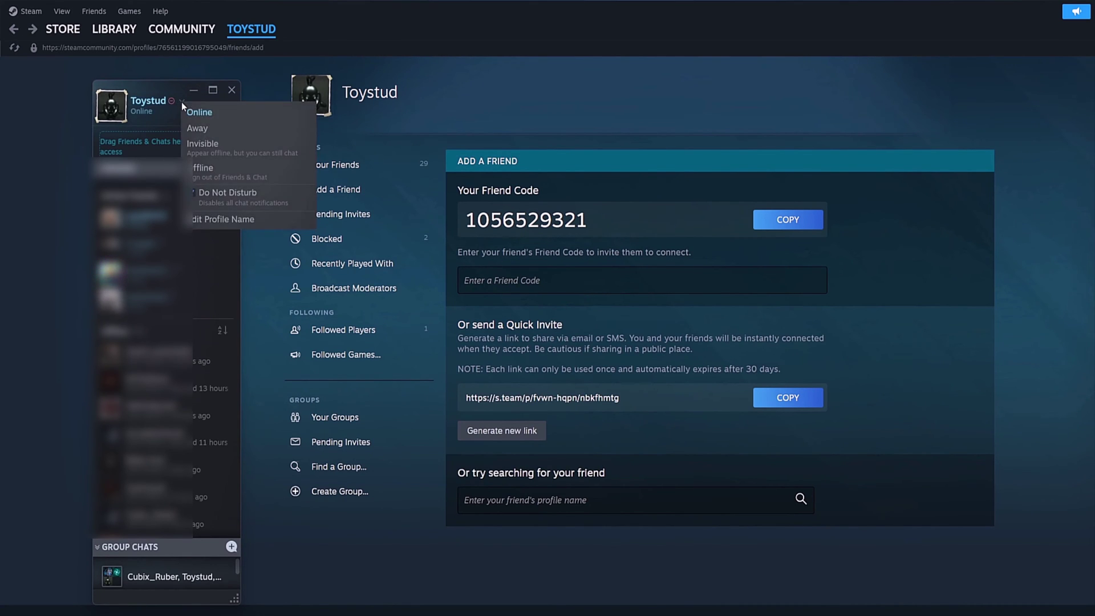
left_click(250, 201)
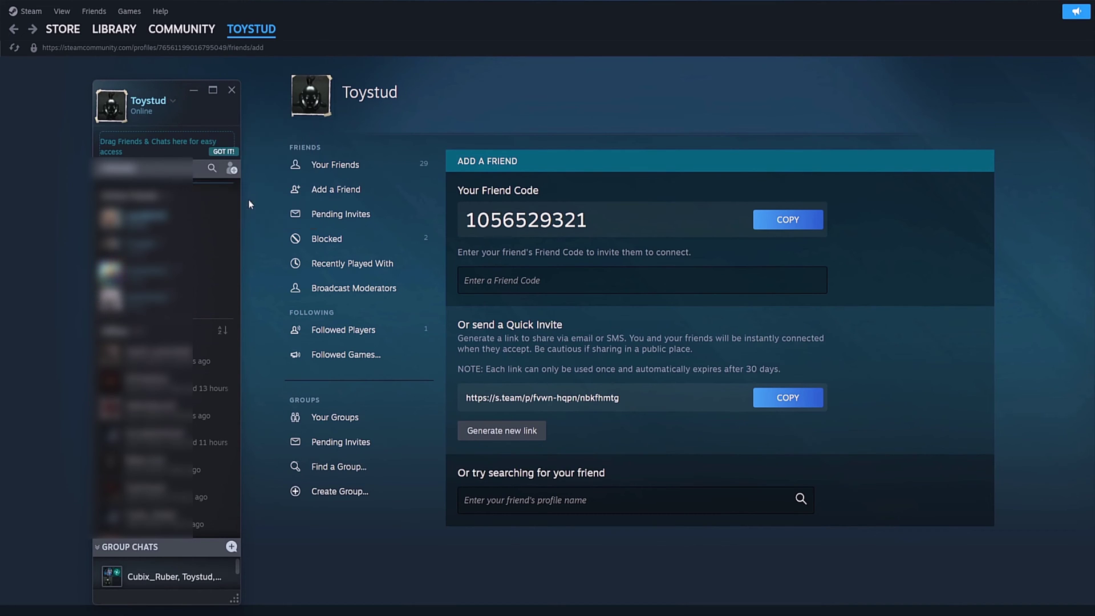
left_click(175, 101)
left_click(214, 190)
left_click(182, 102)
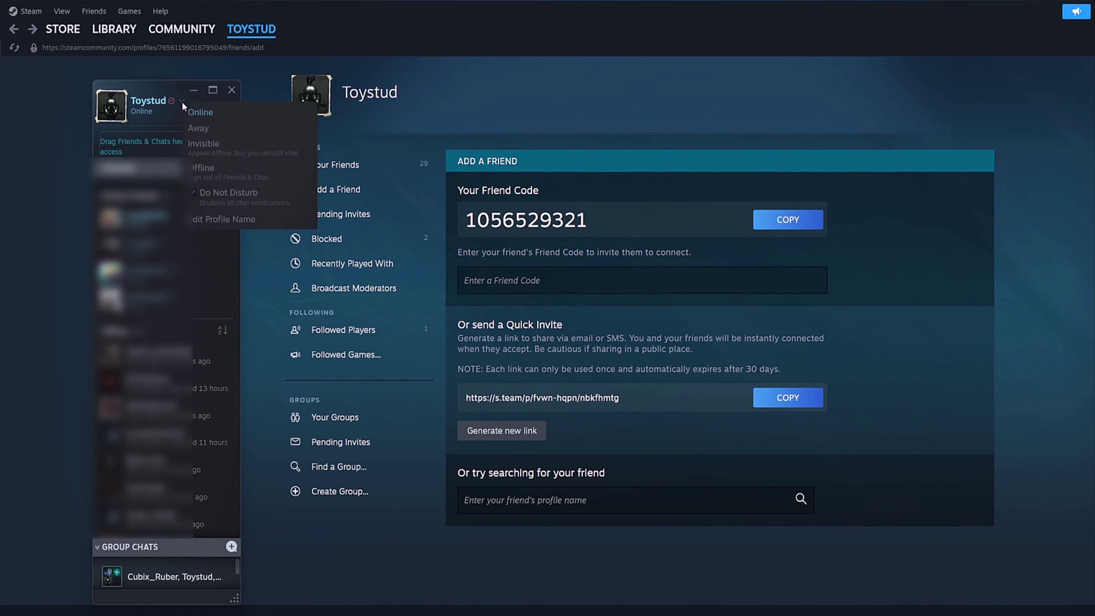
left_click(228, 131)
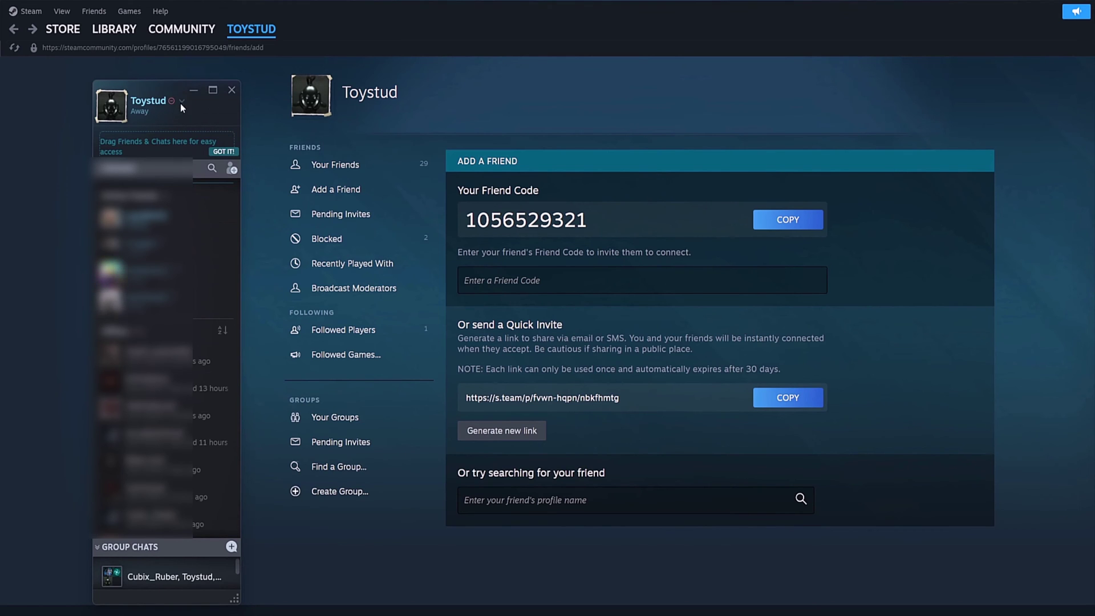
left_click(181, 102)
left_click(232, 150)
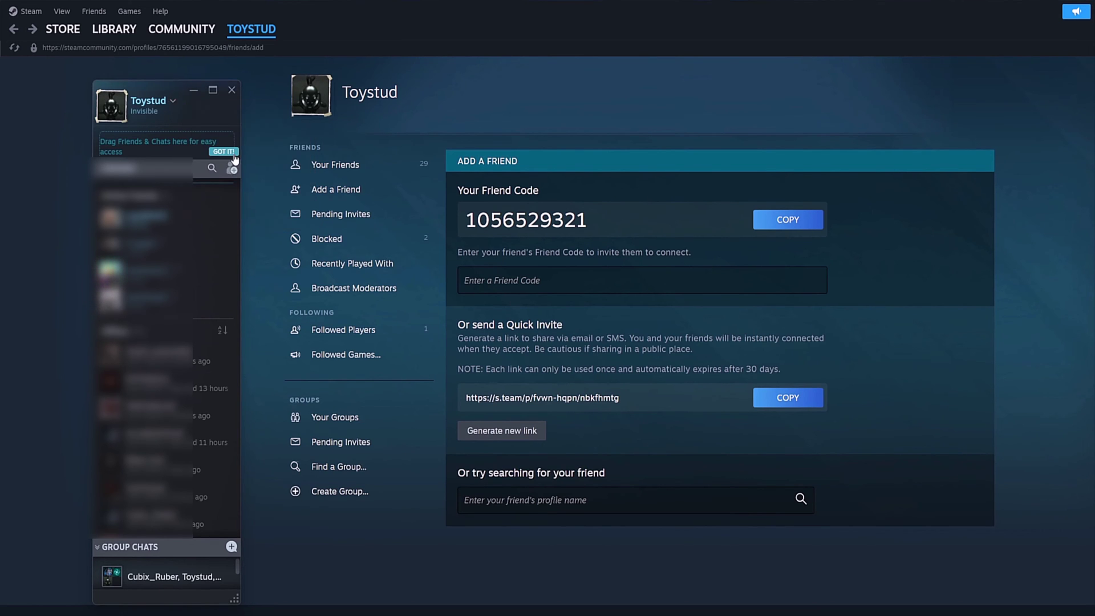